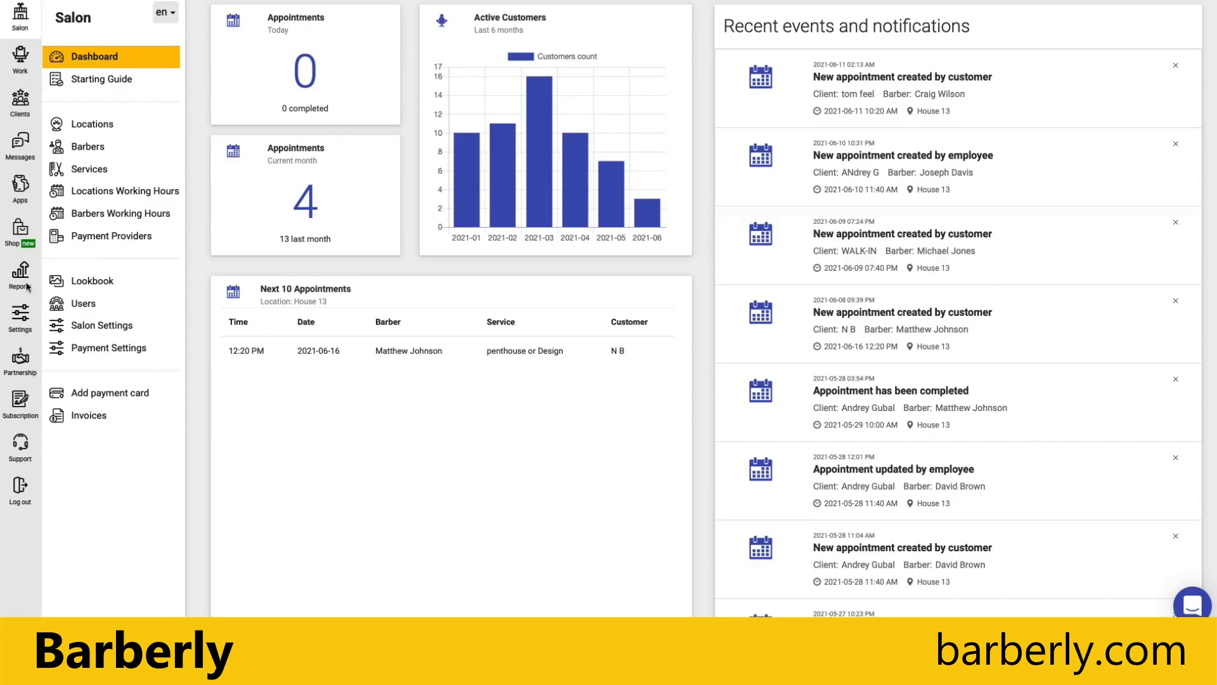
# Go to Notifications Settings and toggle appointment confirmation notifications off and back on, leaving Email Only.
pyautogui.click(26, 313)
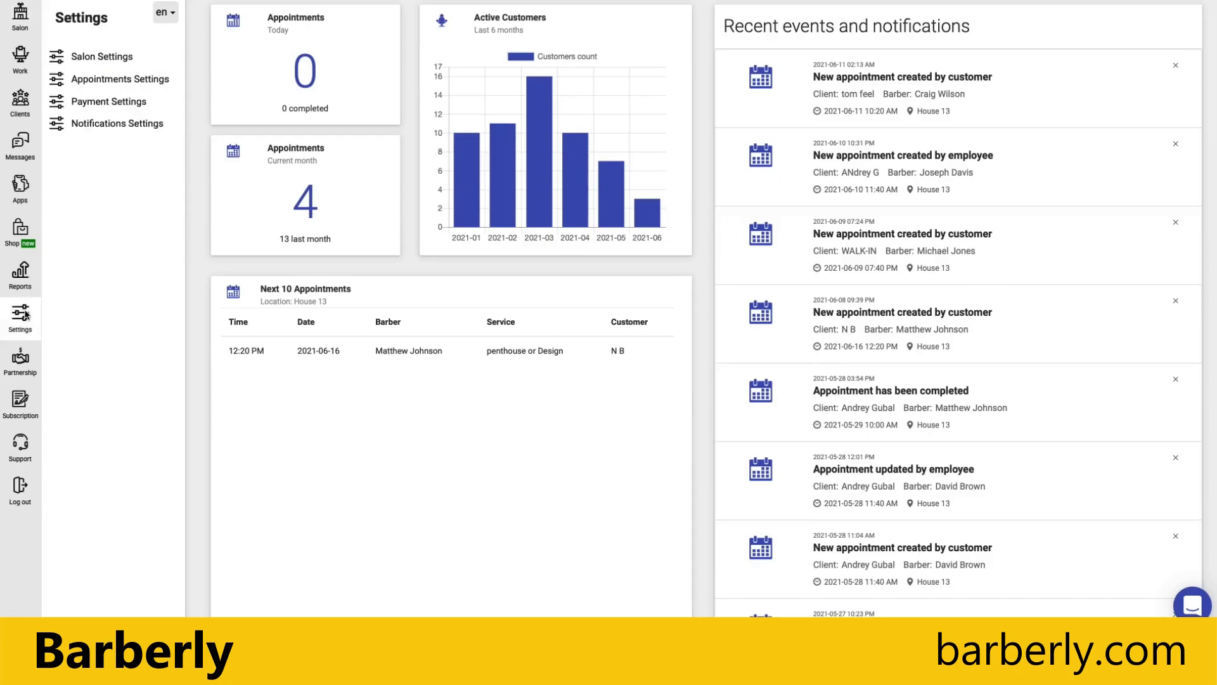
pyautogui.click(102, 123)
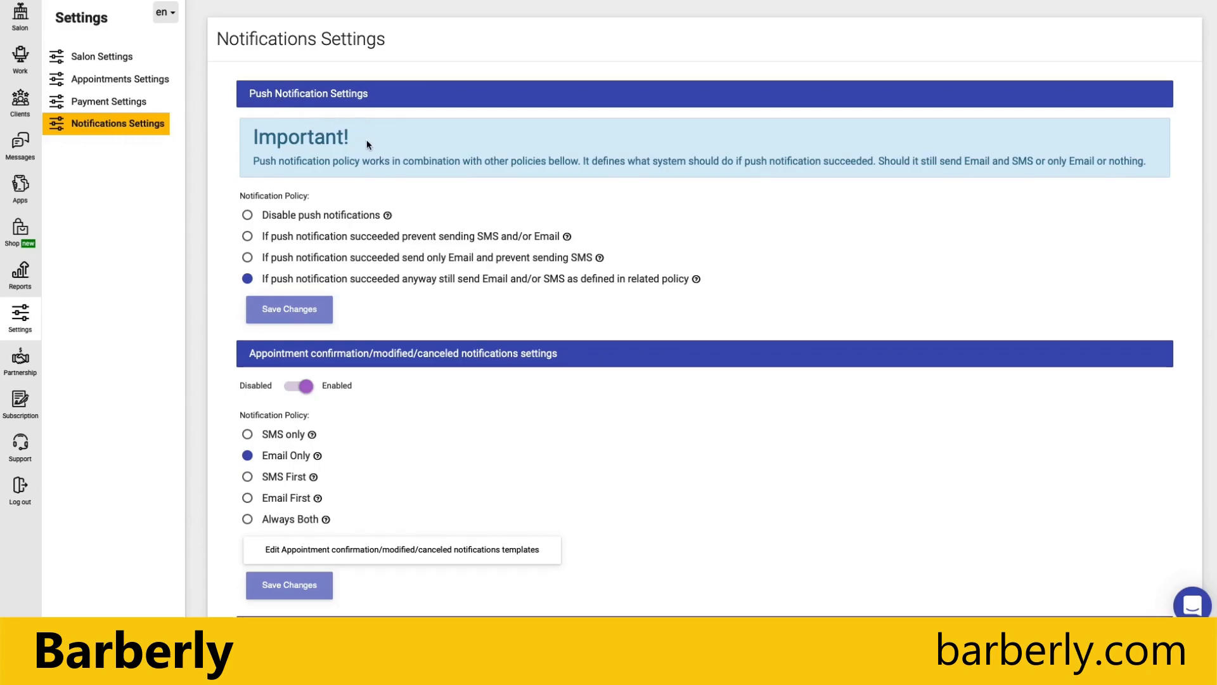
pyautogui.scroll(-2, 334, 203)
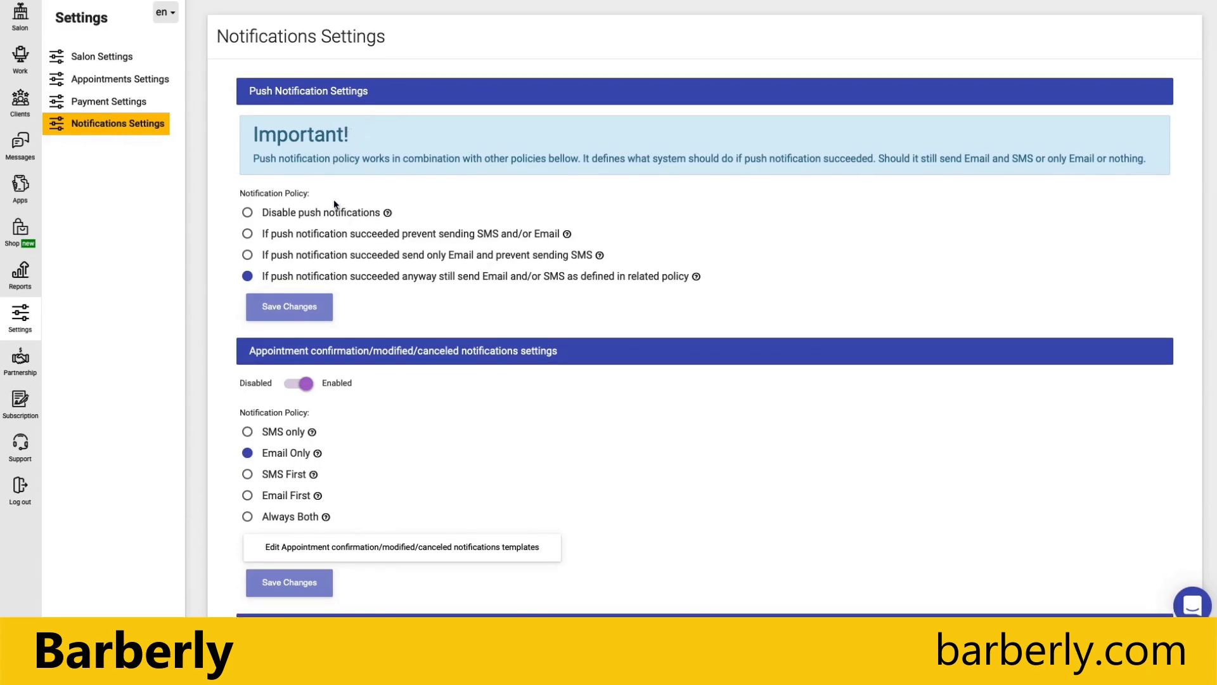
pyautogui.scroll(-2, 334, 201)
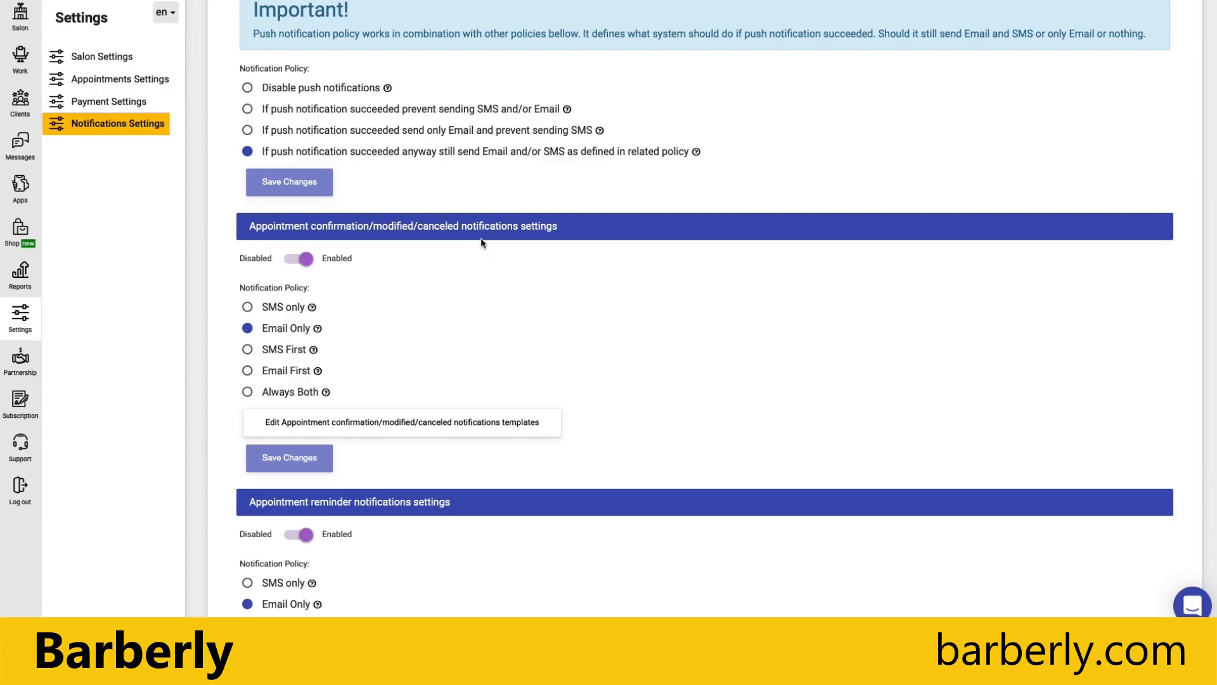
pyautogui.click(299, 257)
pyautogui.click(299, 257)
pyautogui.scroll(-1, 379, 327)
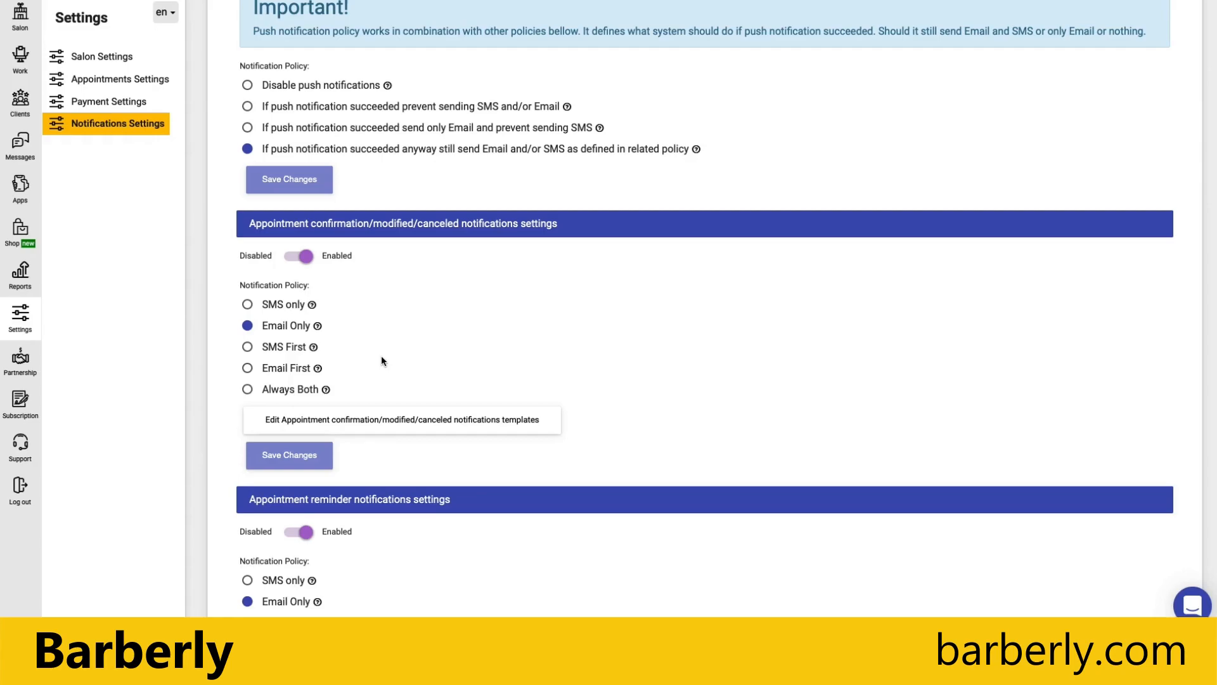
# Show the Messages Notification Templates list with email, push and SMS templates for appointments.
pyautogui.moveTo(312, 307)
pyautogui.moveTo(316, 348)
pyautogui.moveTo(330, 391)
pyautogui.click(21, 145)
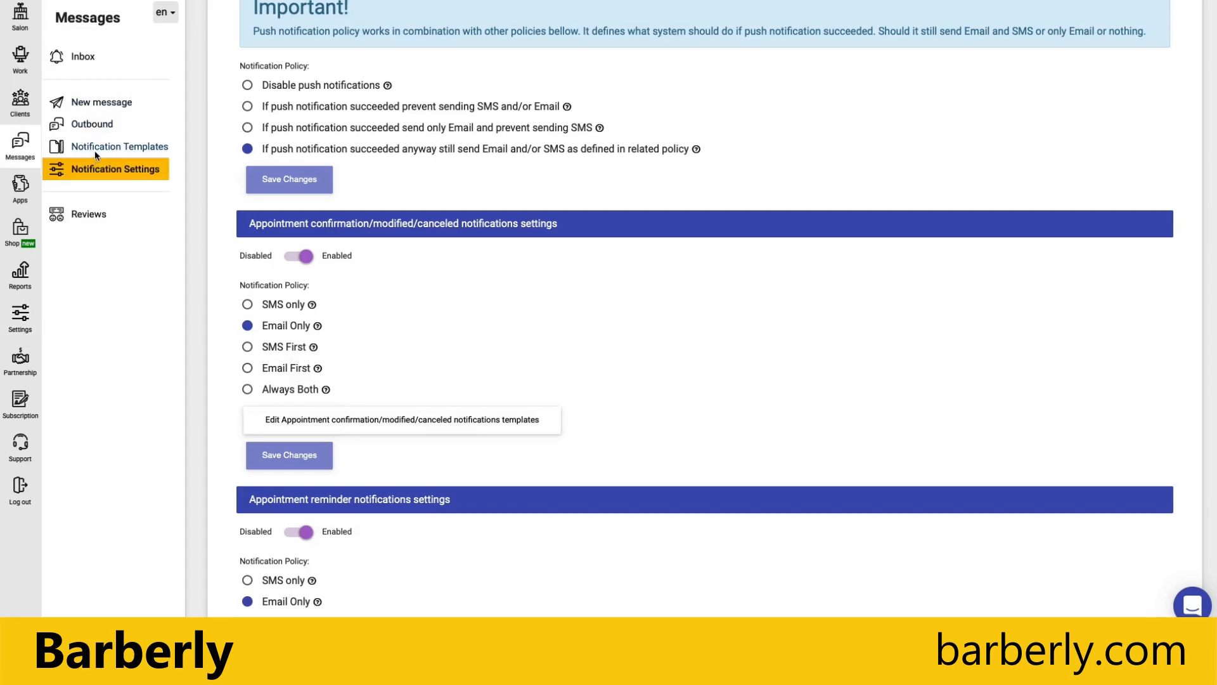
pyautogui.click(379, 420)
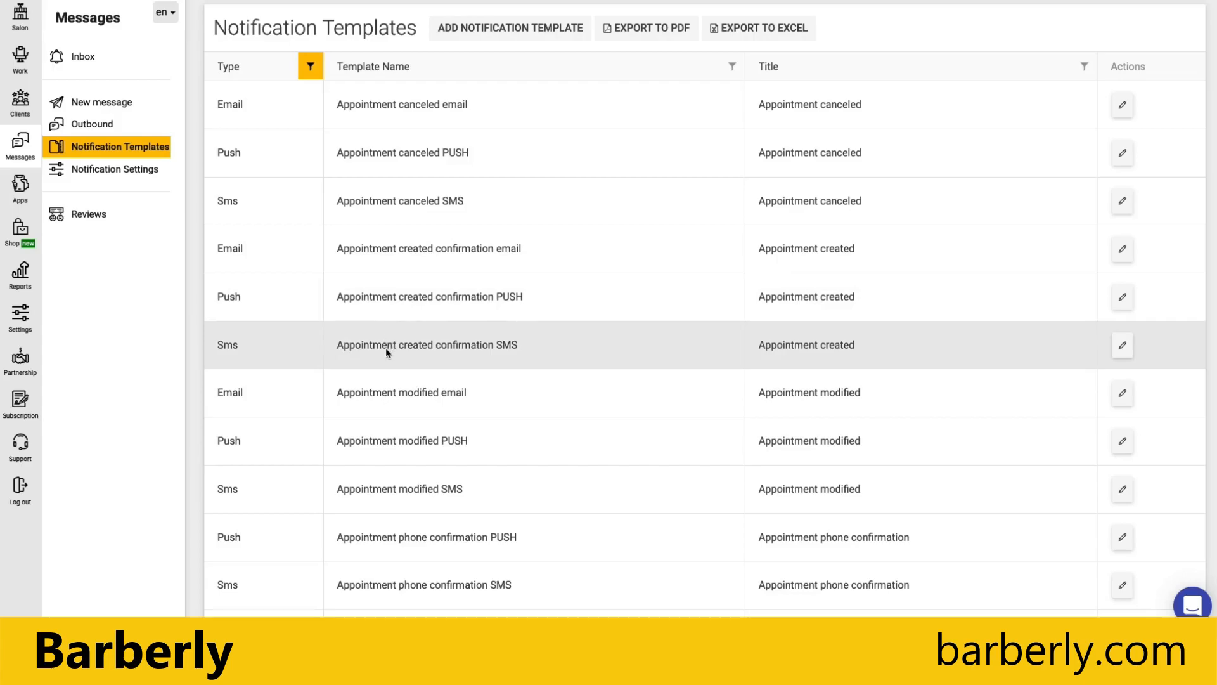
# Open the Appointment created confirmation SMS template, then the Appointment modified email template instead.
pyautogui.click(460, 345)
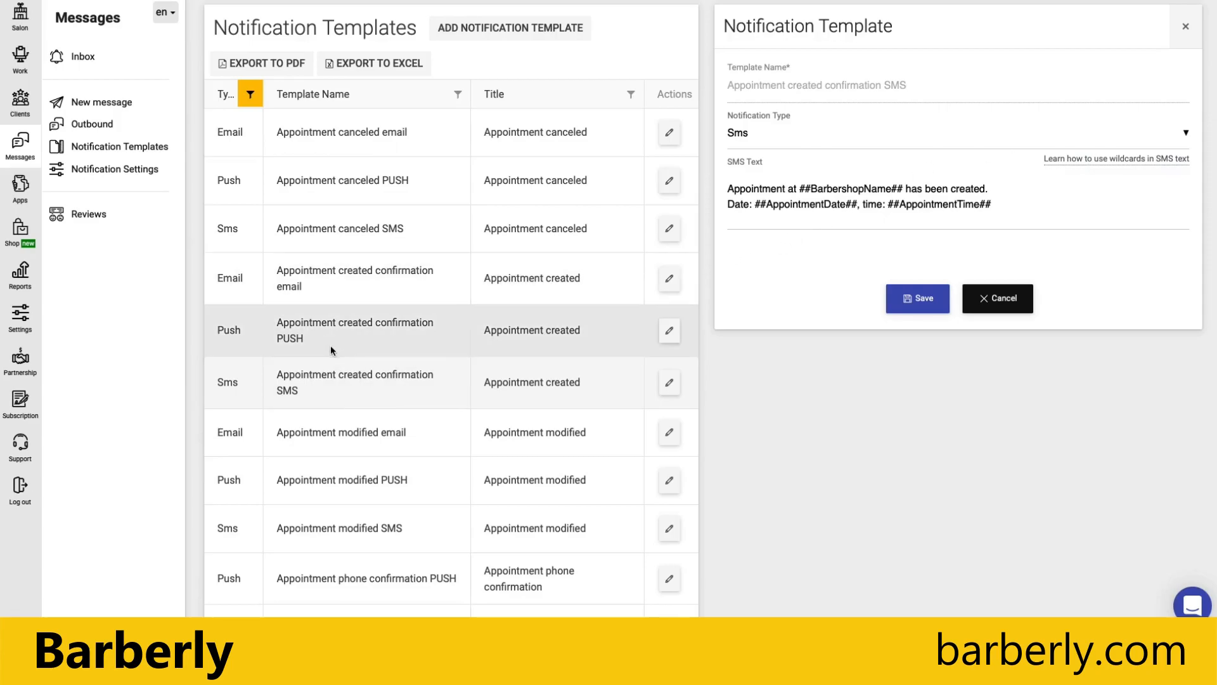
pyautogui.click(347, 432)
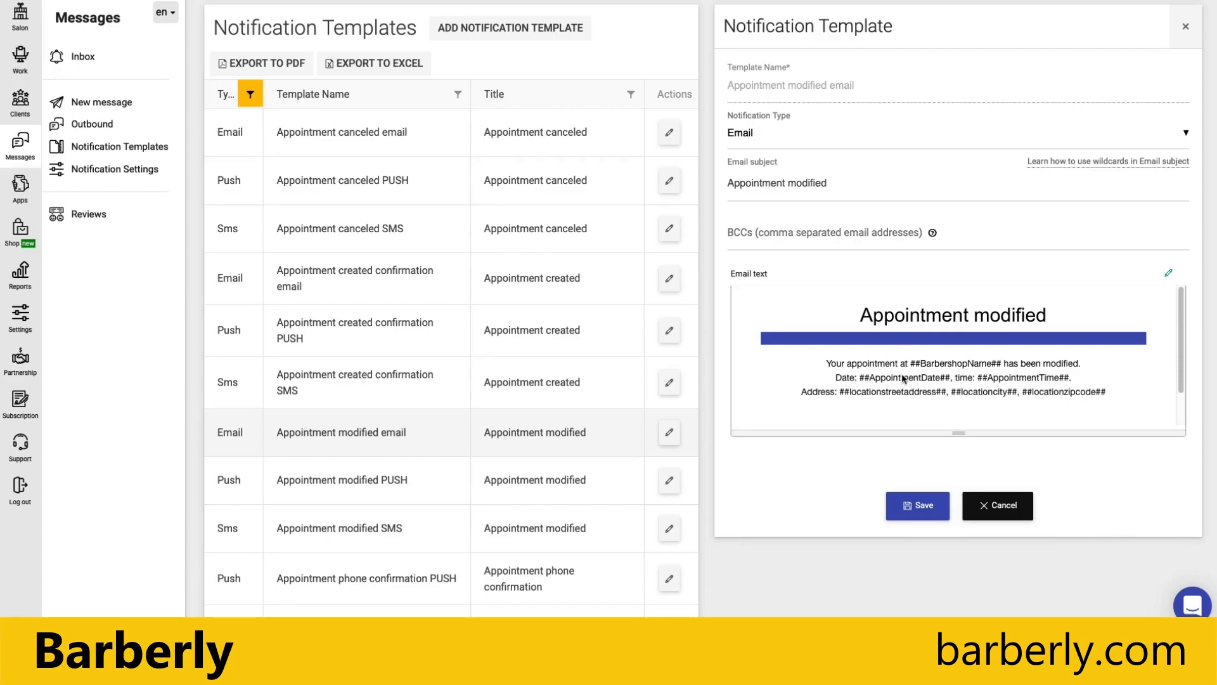
pyautogui.click(1168, 274)
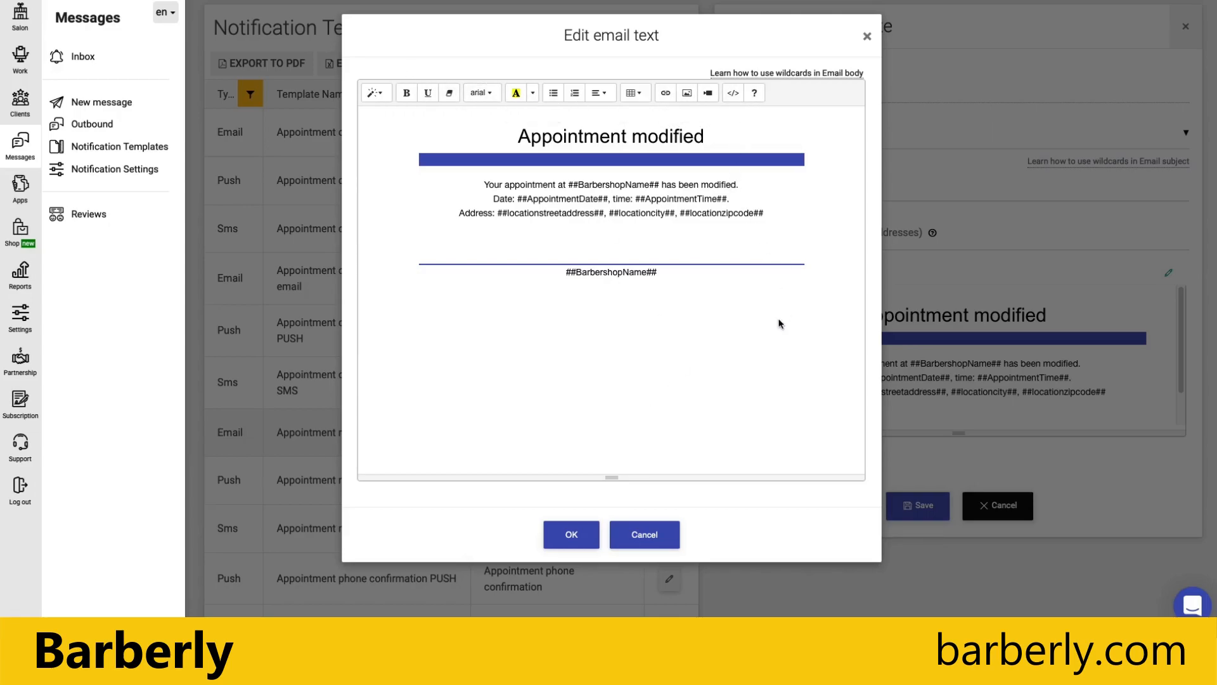
pyautogui.click(866, 37)
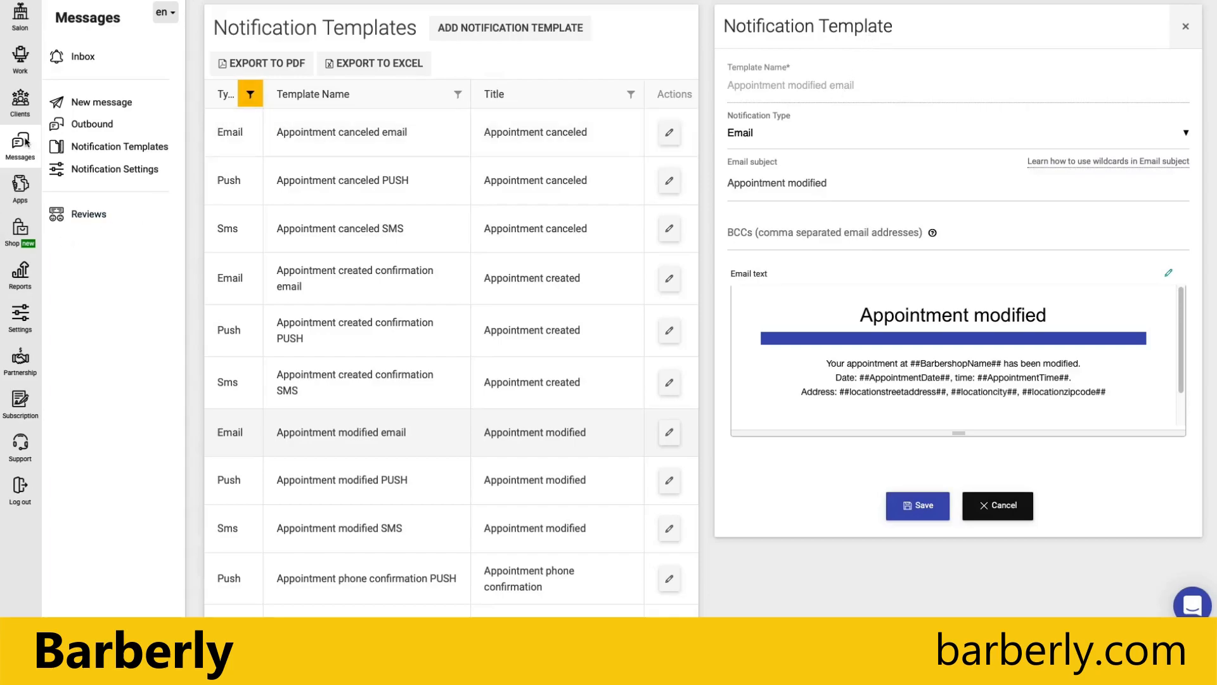
# Return to Notification Settings and view the appointment reminder policy: Email Only, 24 hours before.
pyautogui.click(101, 169)
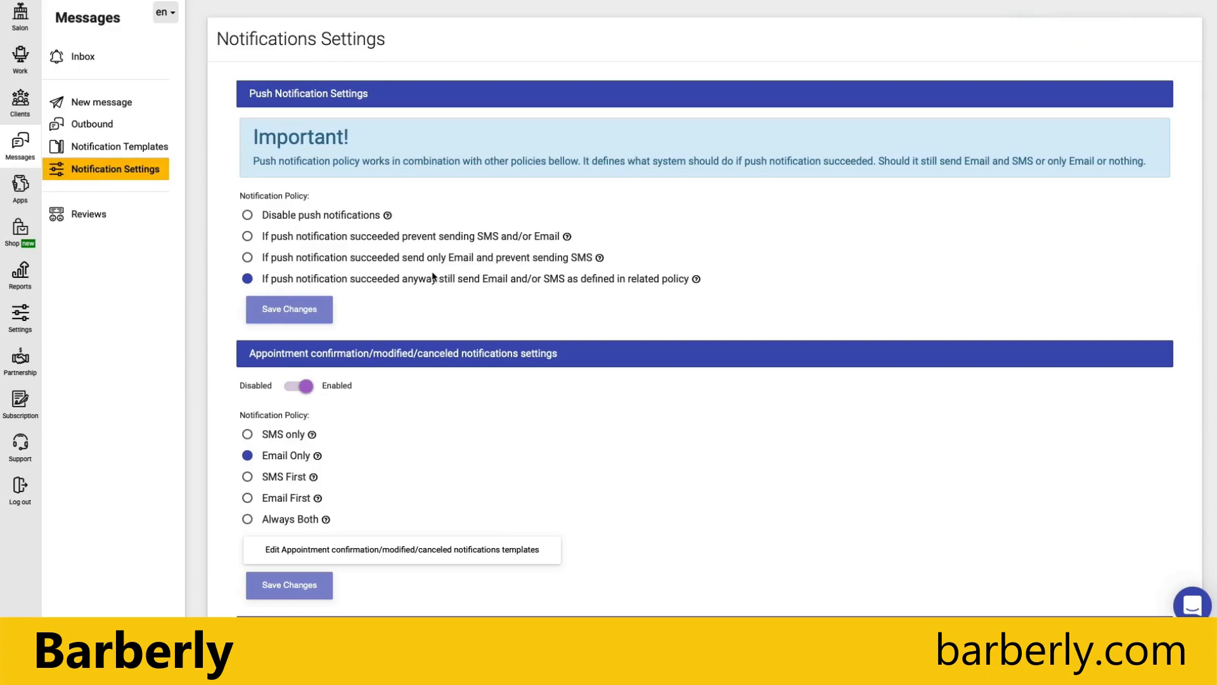
pyautogui.scroll(-3, 439, 315)
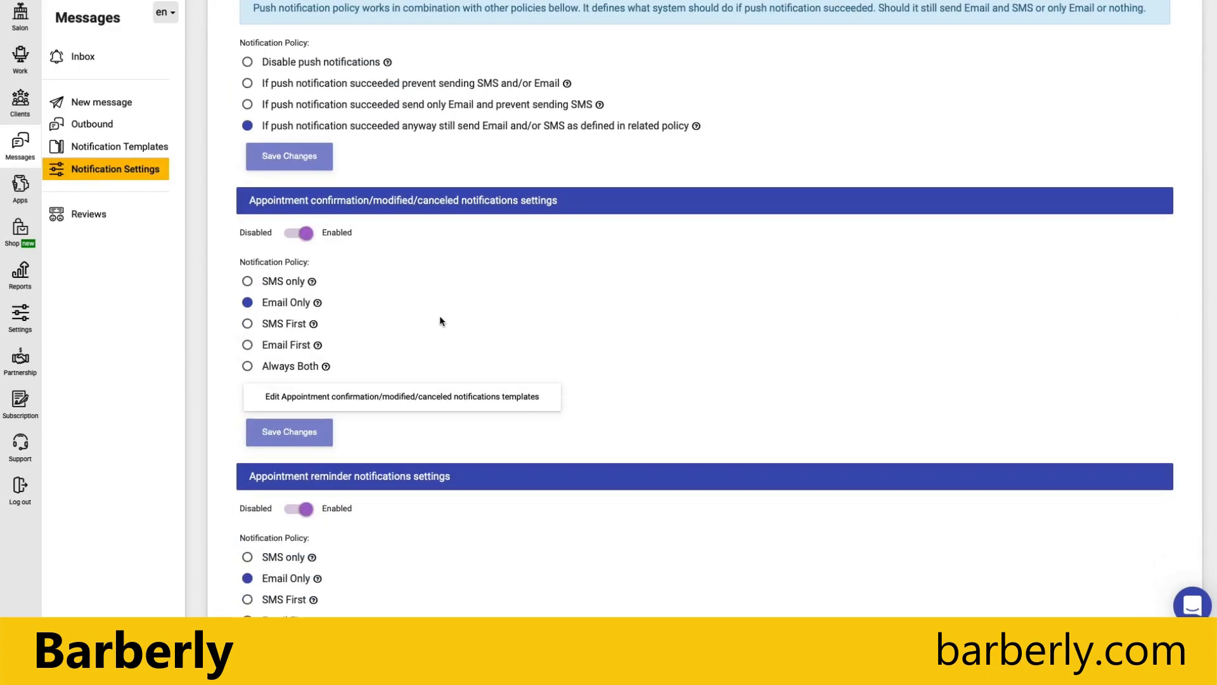
pyautogui.scroll(-2, 440, 320)
pyautogui.scroll(-2, 647, 368)
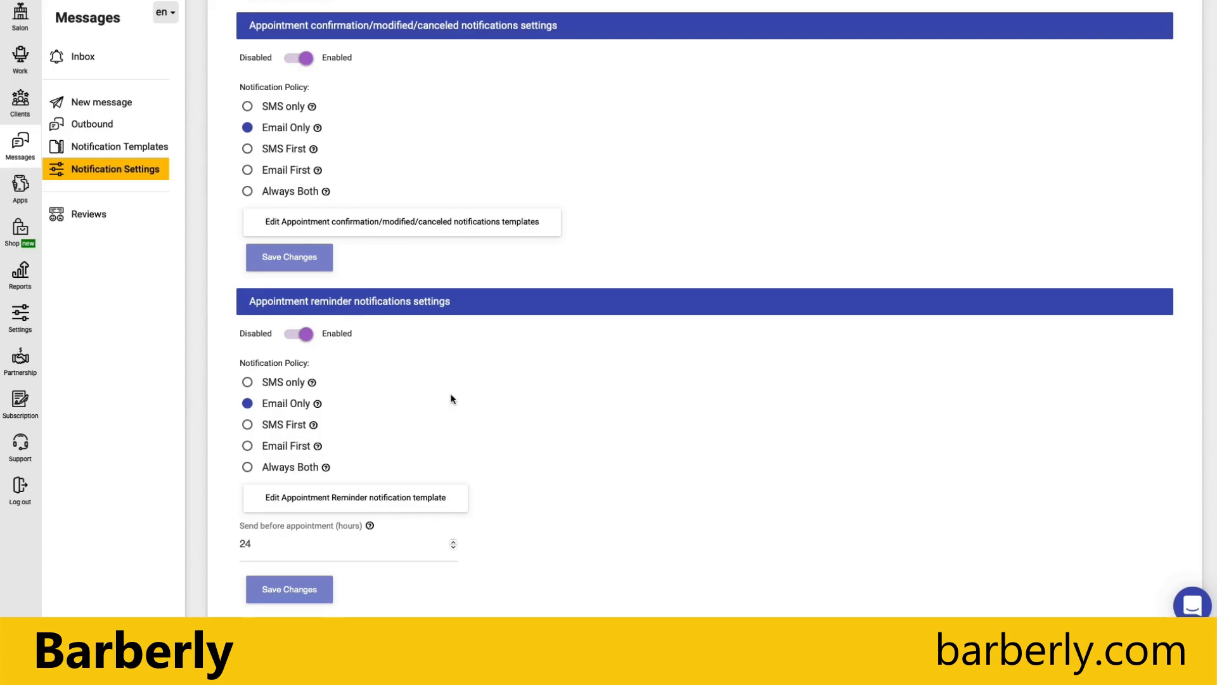
pyautogui.scroll(-1, 390, 397)
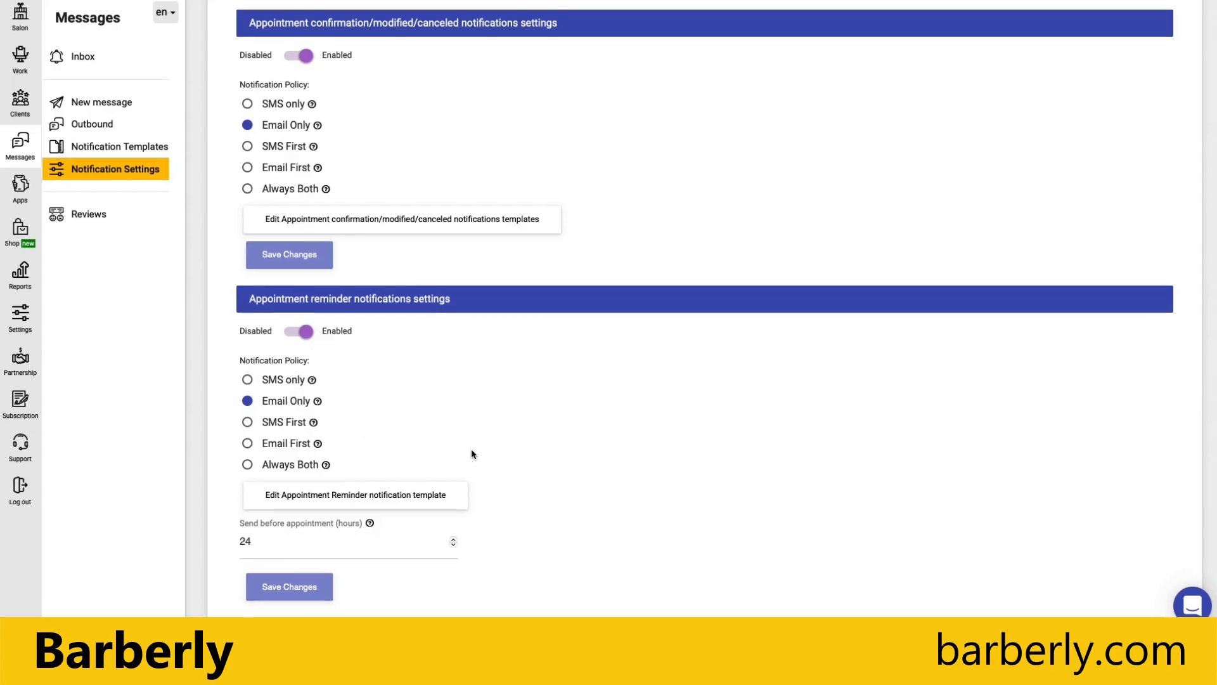
pyautogui.scroll(-1, 657, 457)
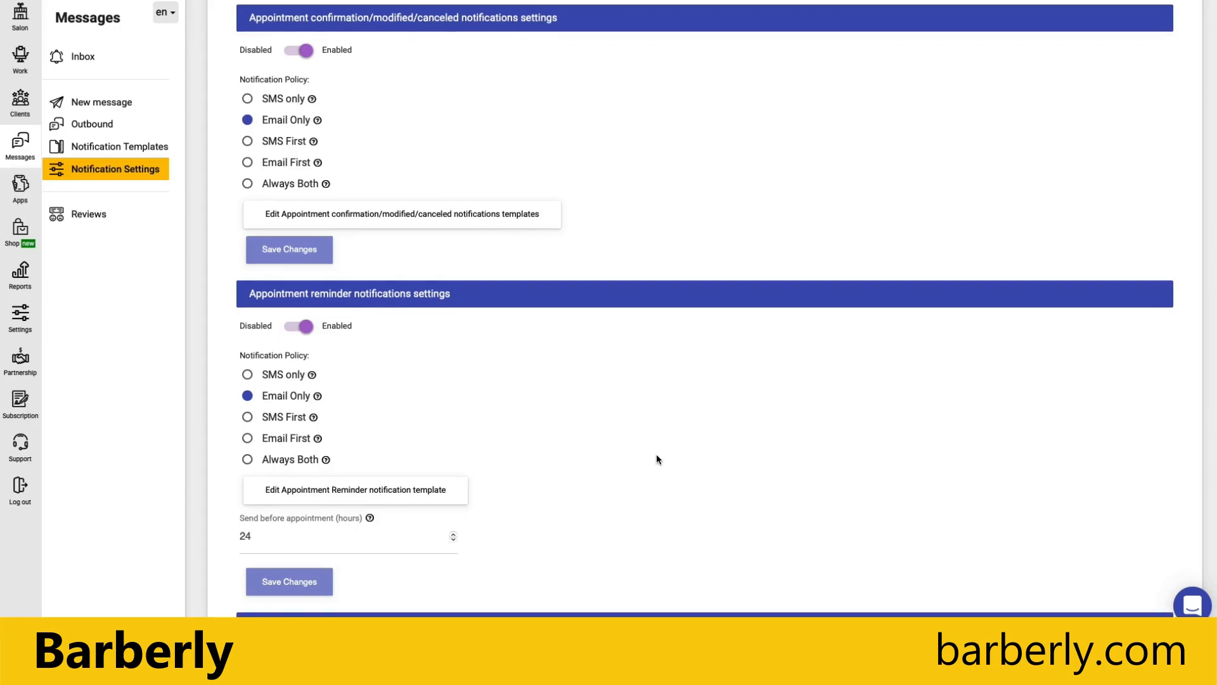
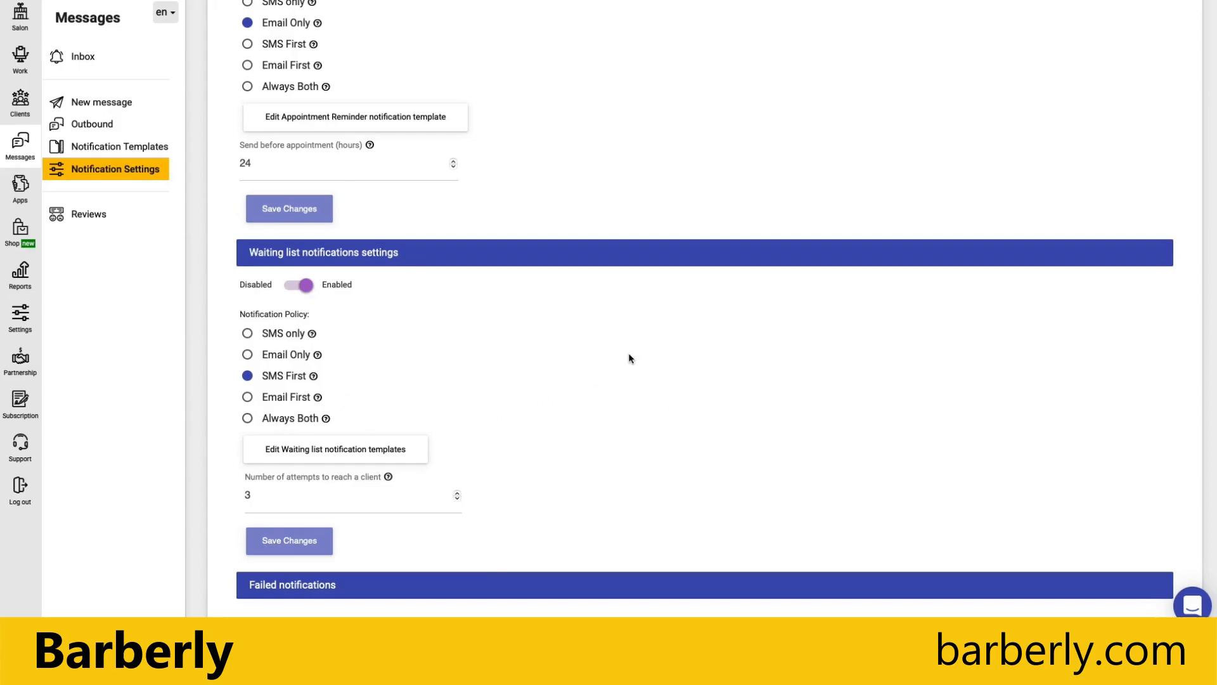
pyautogui.scroll(-2, 629, 355)
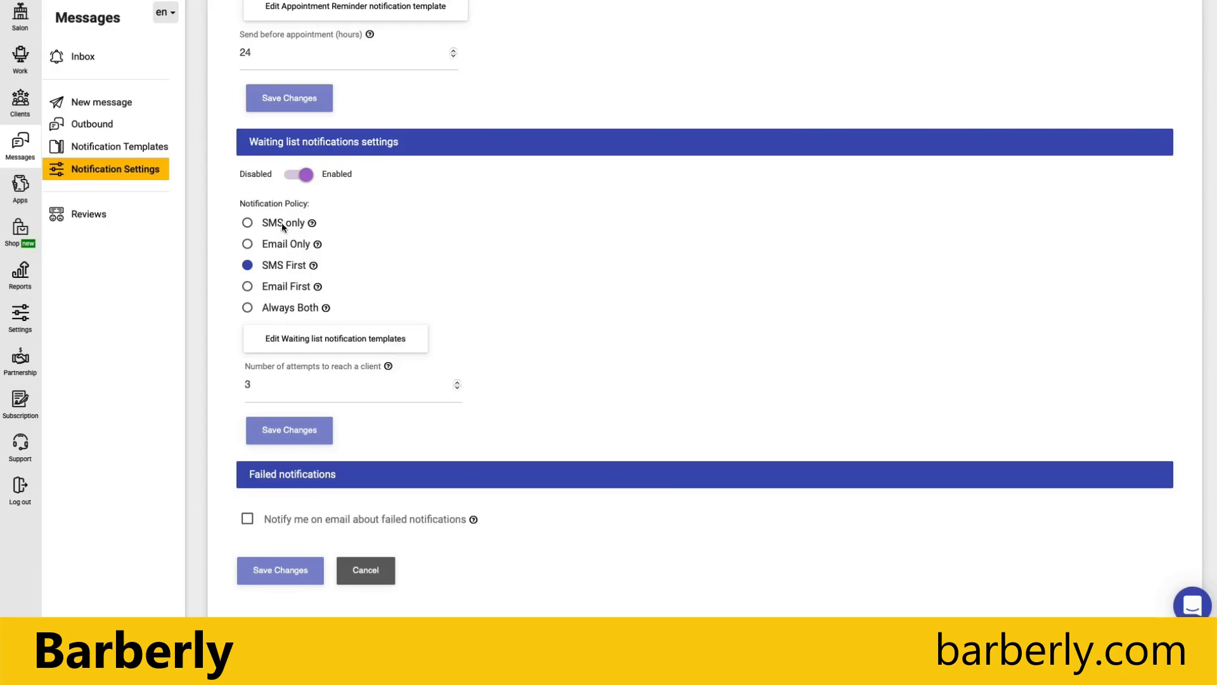
pyautogui.scroll(10, 523, 294)
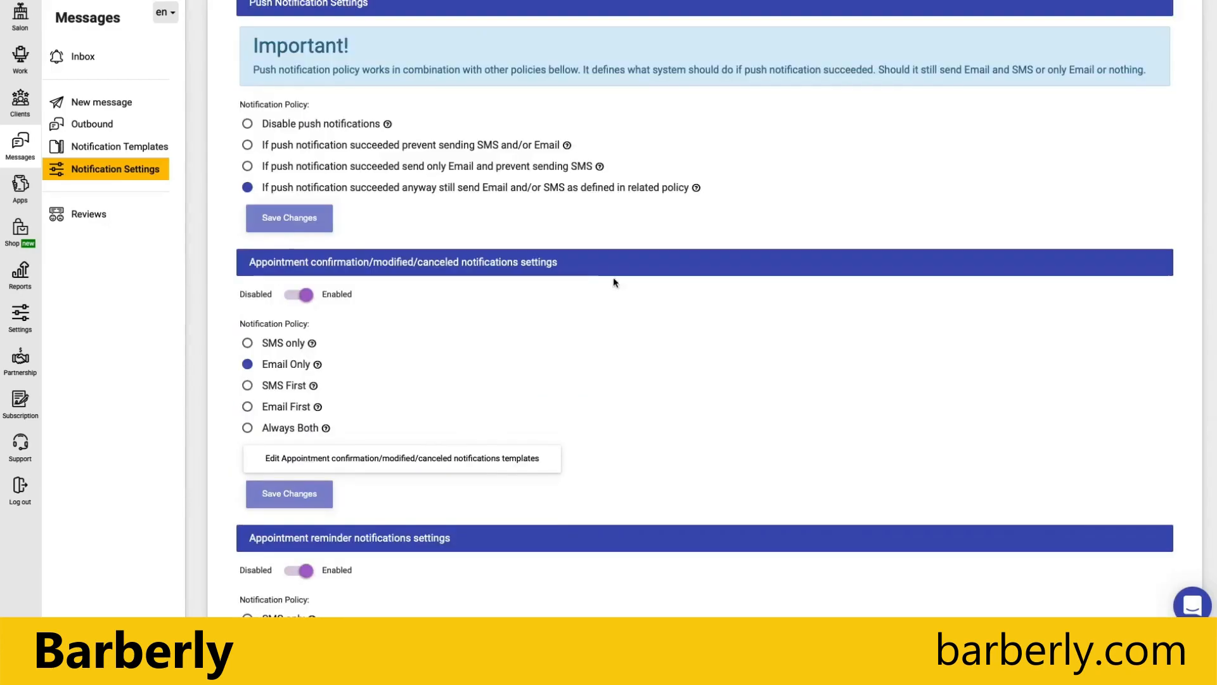
pyautogui.scroll(2, 585, 284)
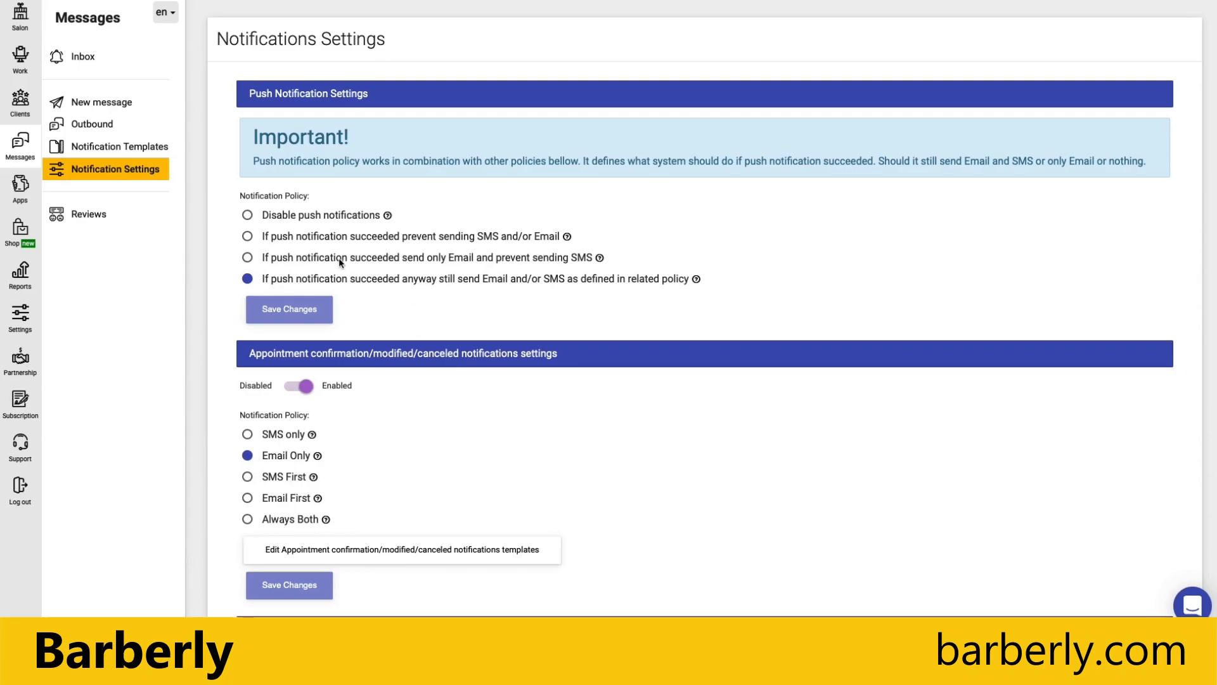
# Set the push policy to send only Email, preventing SMS, after a successful push.
pyautogui.click(248, 258)
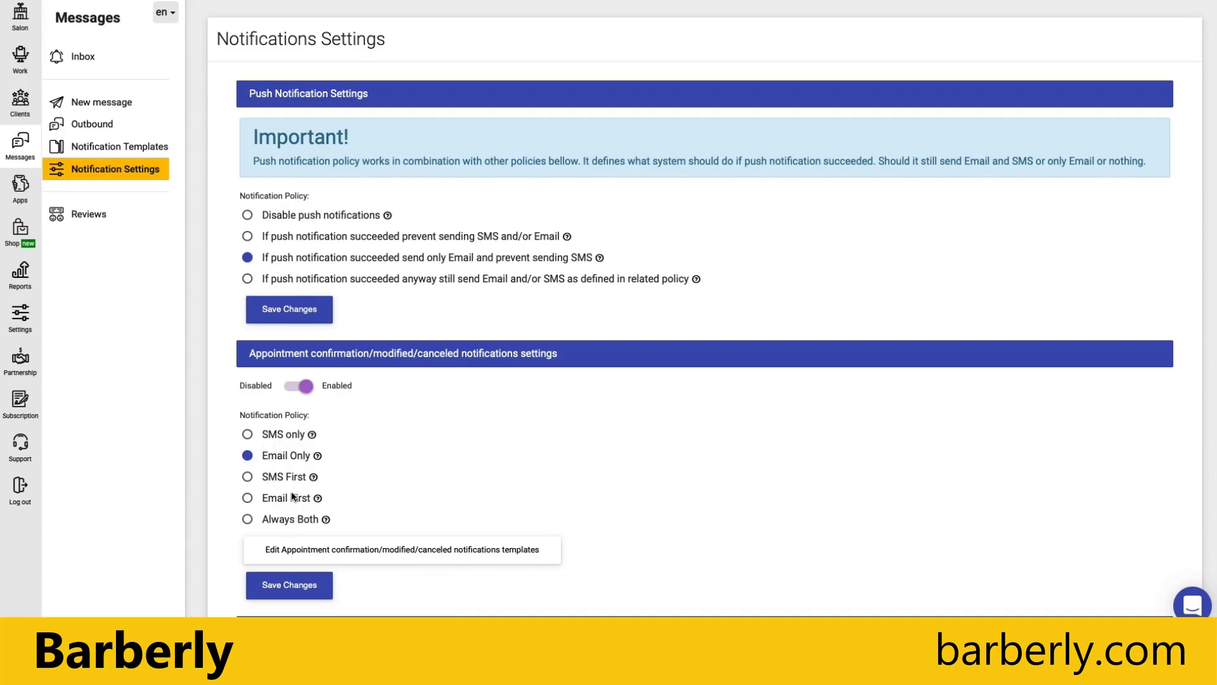
# Revert the push policy so Email and/or SMS still send per the related policy.
pyautogui.scroll(-7, 361, 495)
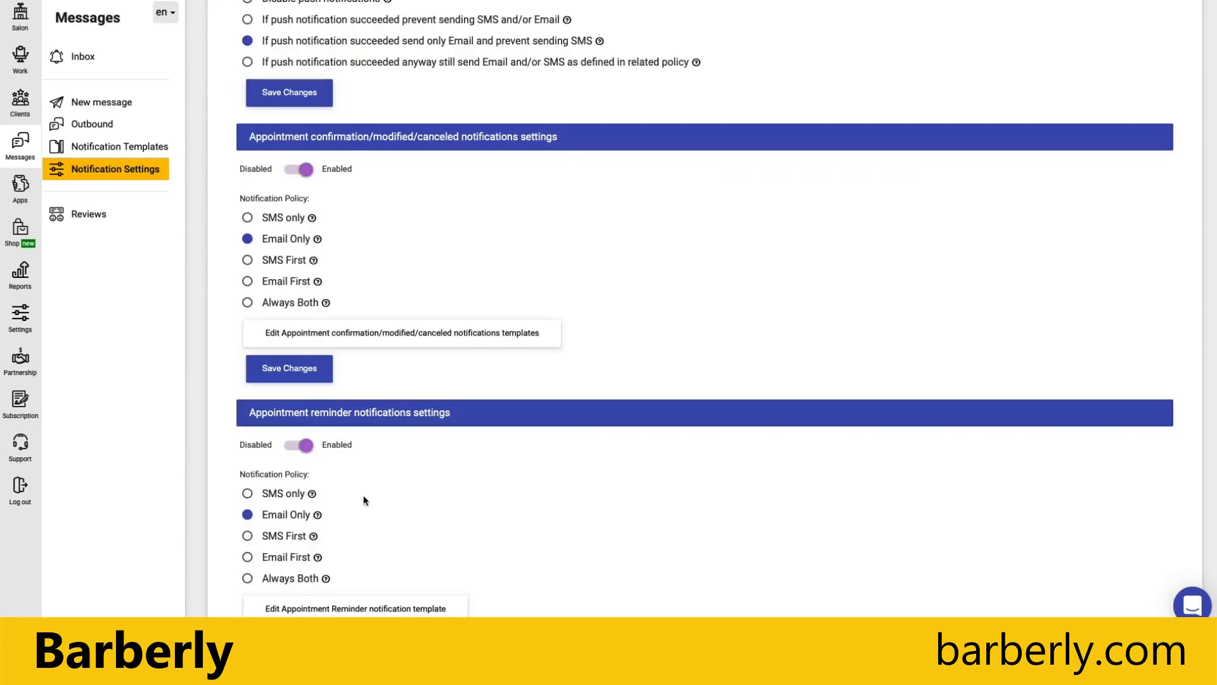
pyautogui.scroll(-2, 282, 583)
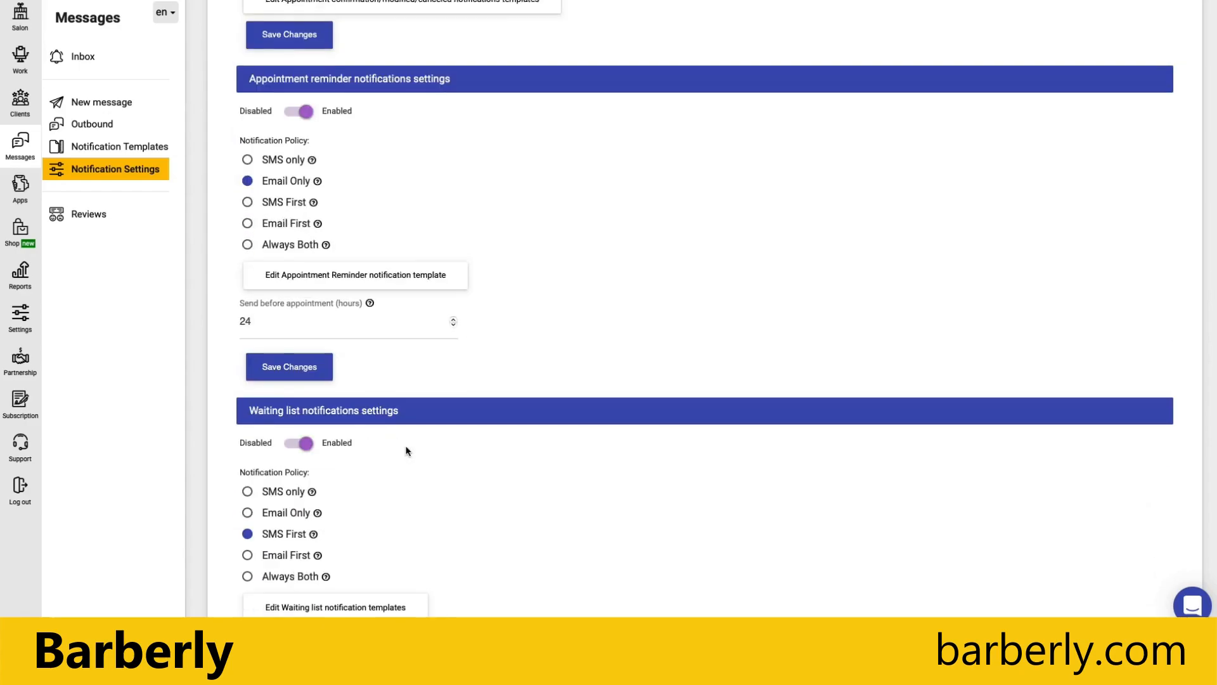
pyautogui.scroll(9, 408, 448)
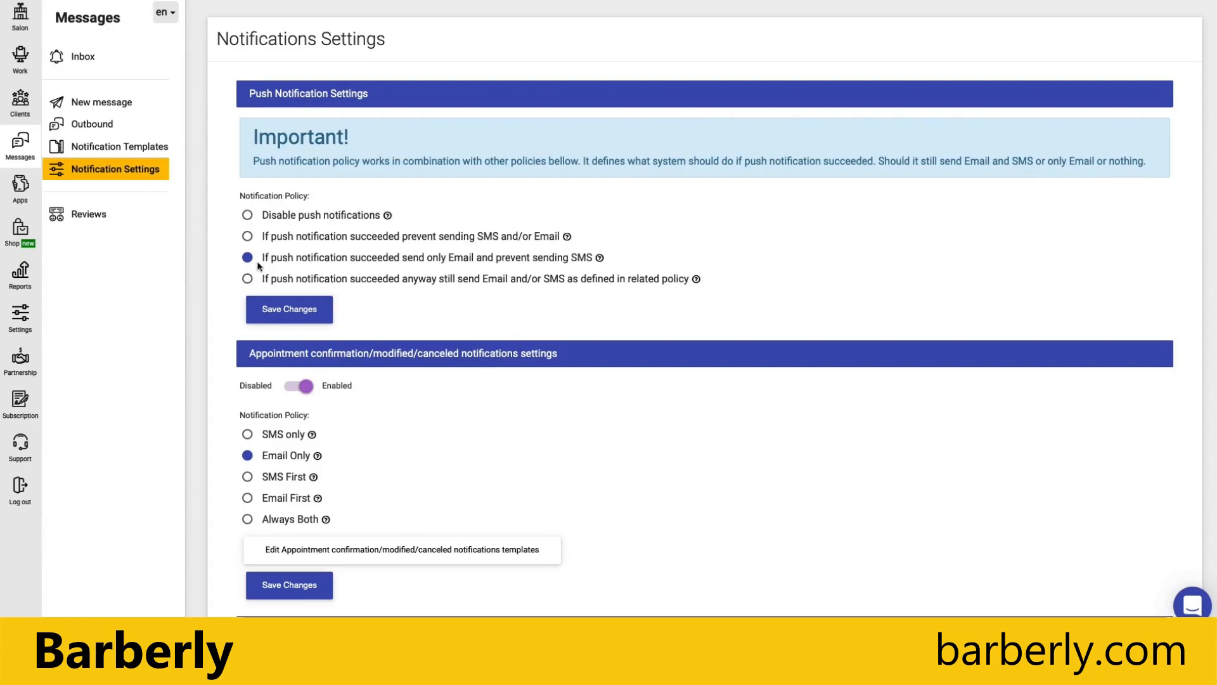
pyautogui.click(248, 280)
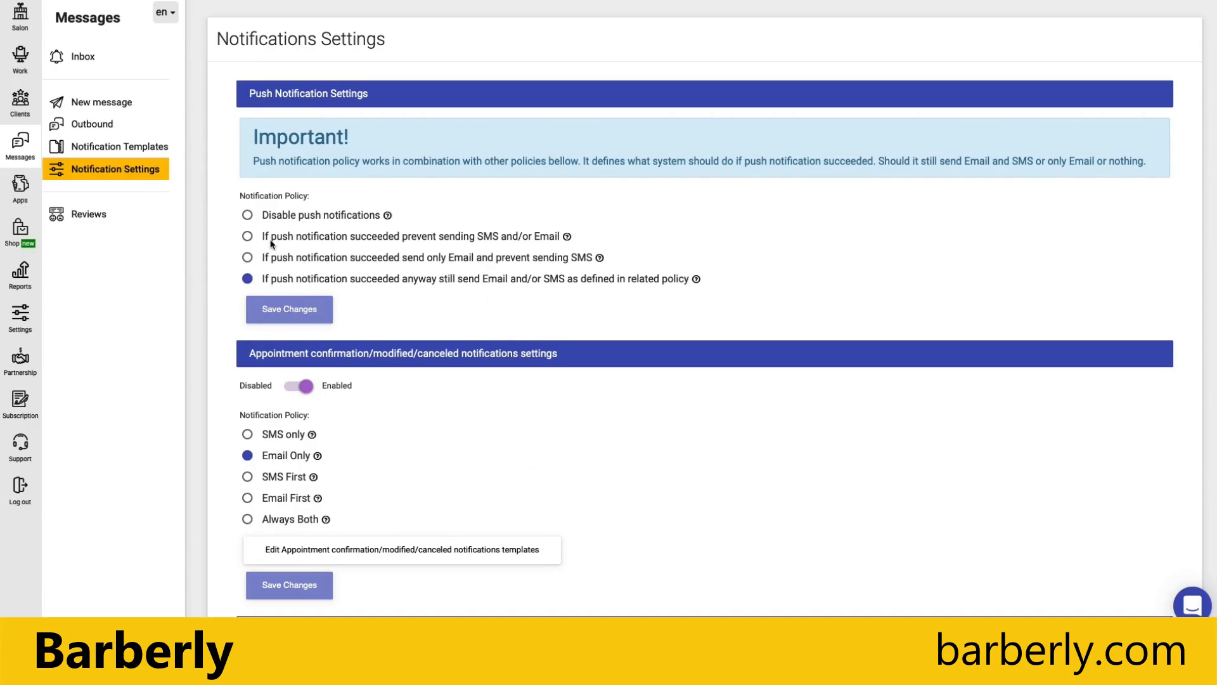
# Choose the push policy option that prevents SMS and/or Email after a successful push.
pyautogui.click(248, 237)
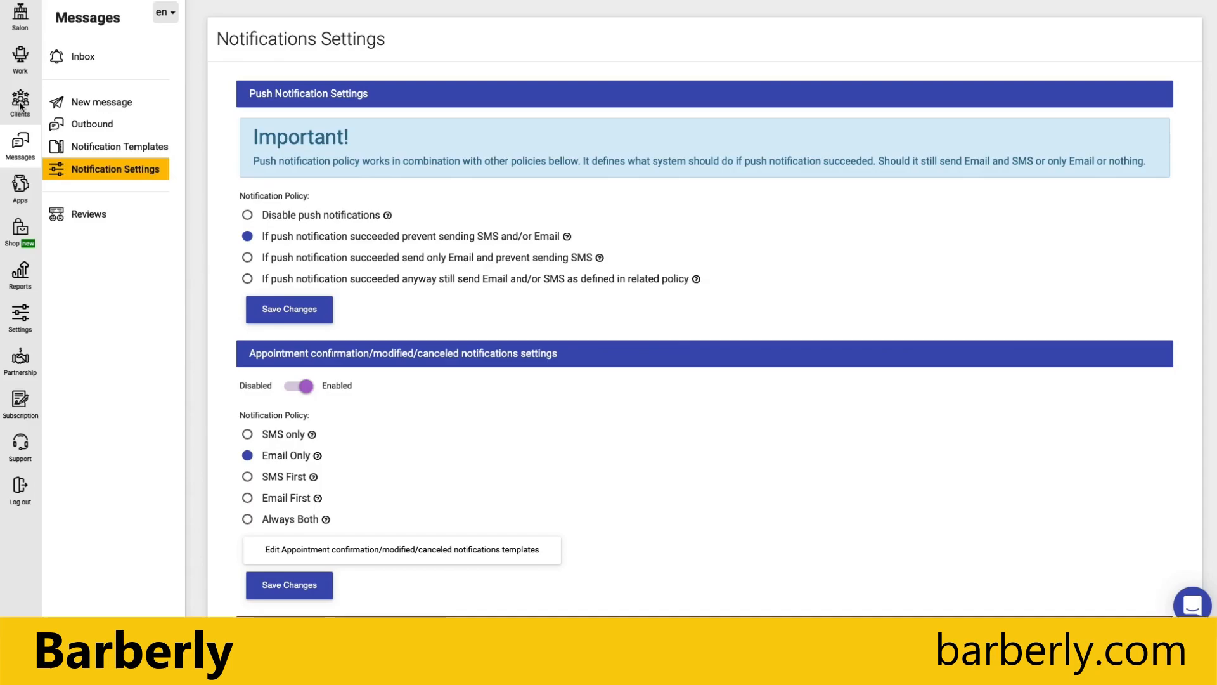
# Open the first barber's profile (Head Barber, House 13) from the Salon Barbers list.
pyautogui.click(19, 26)
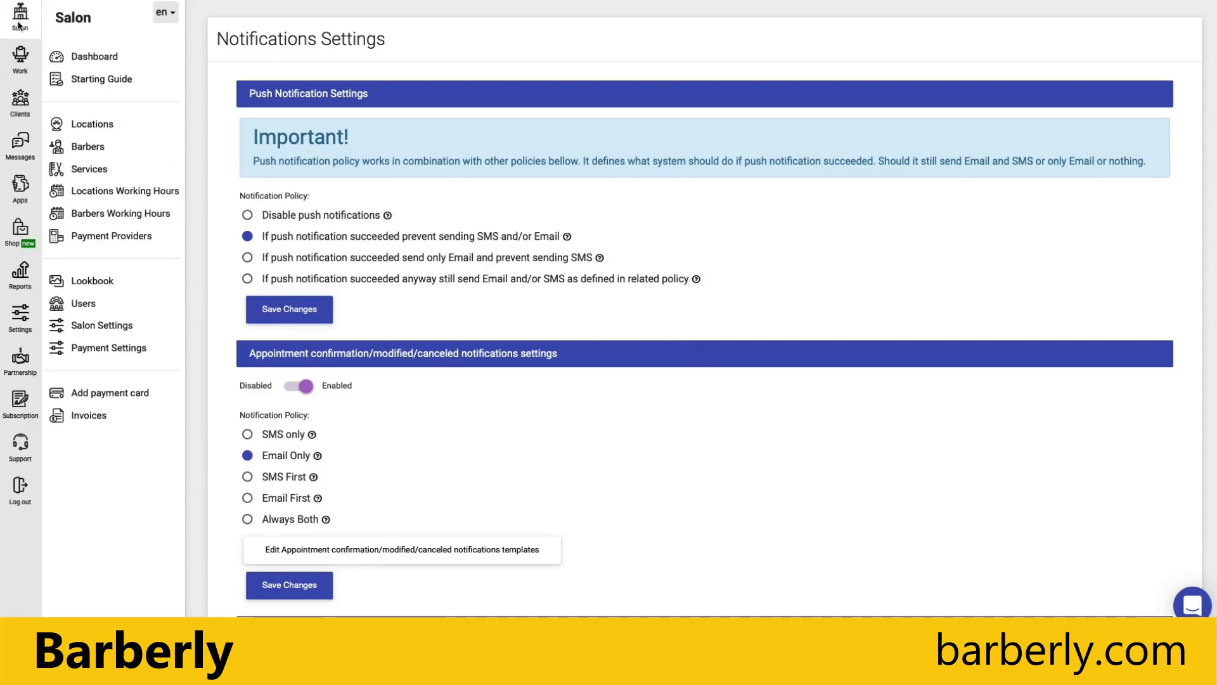
pyautogui.click(100, 151)
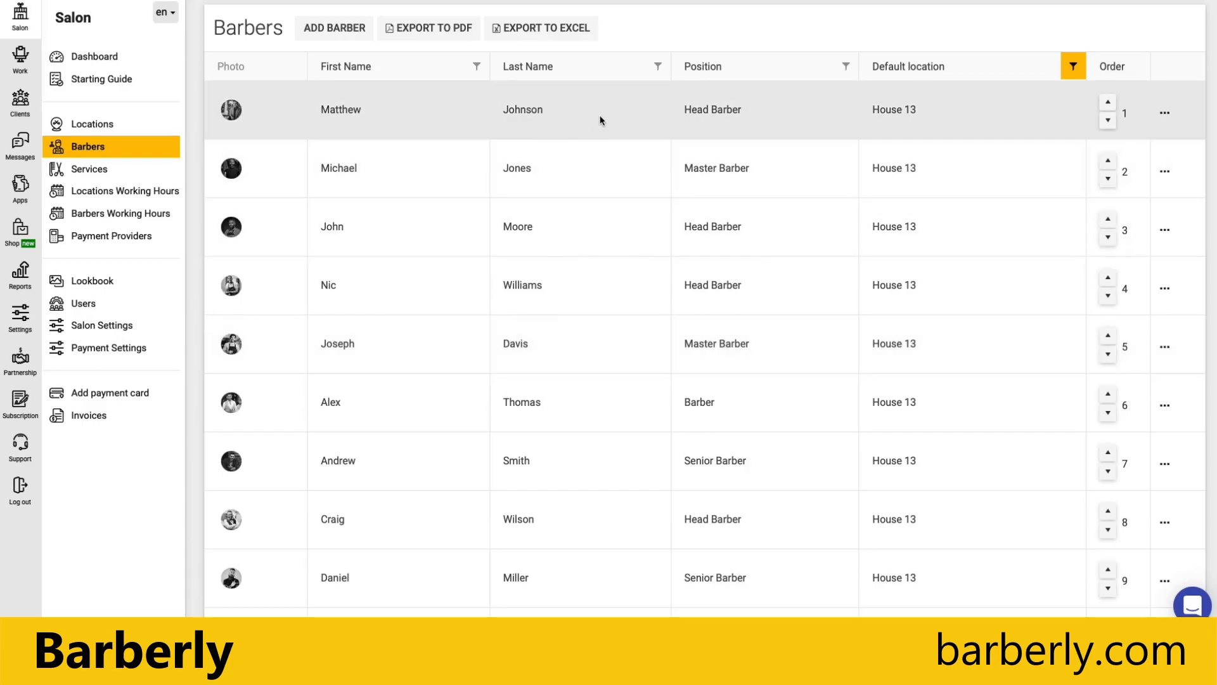
pyautogui.click(601, 120)
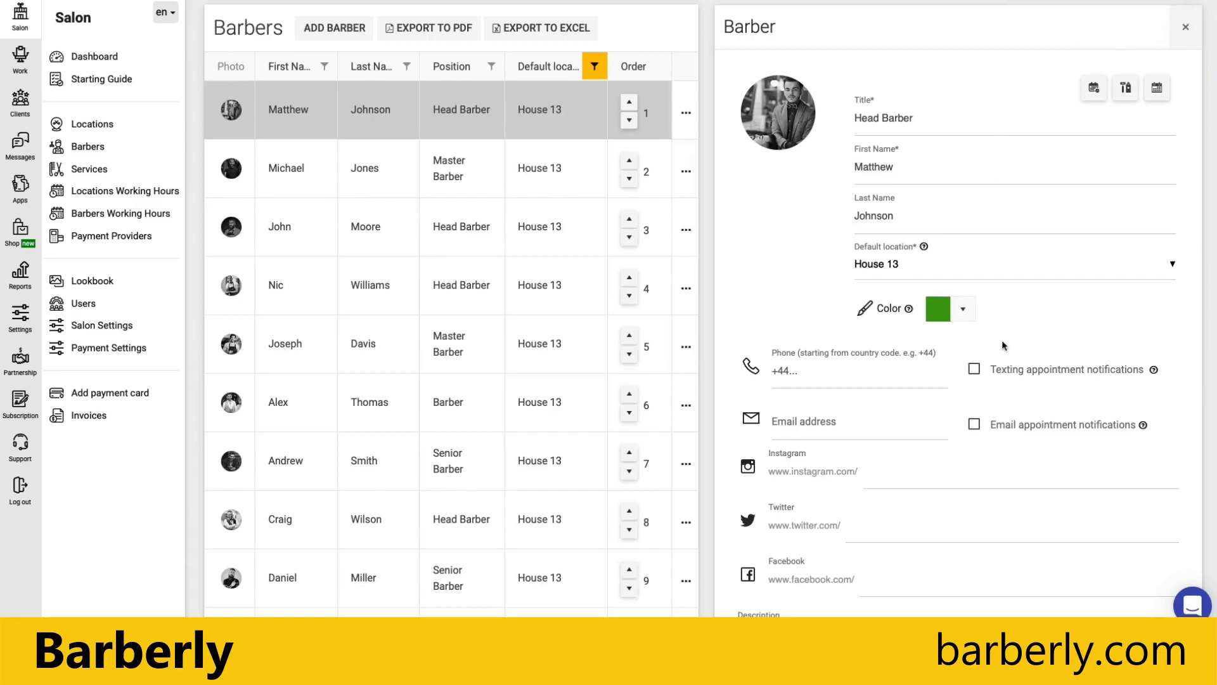
pyautogui.scroll(-1, 1000, 345)
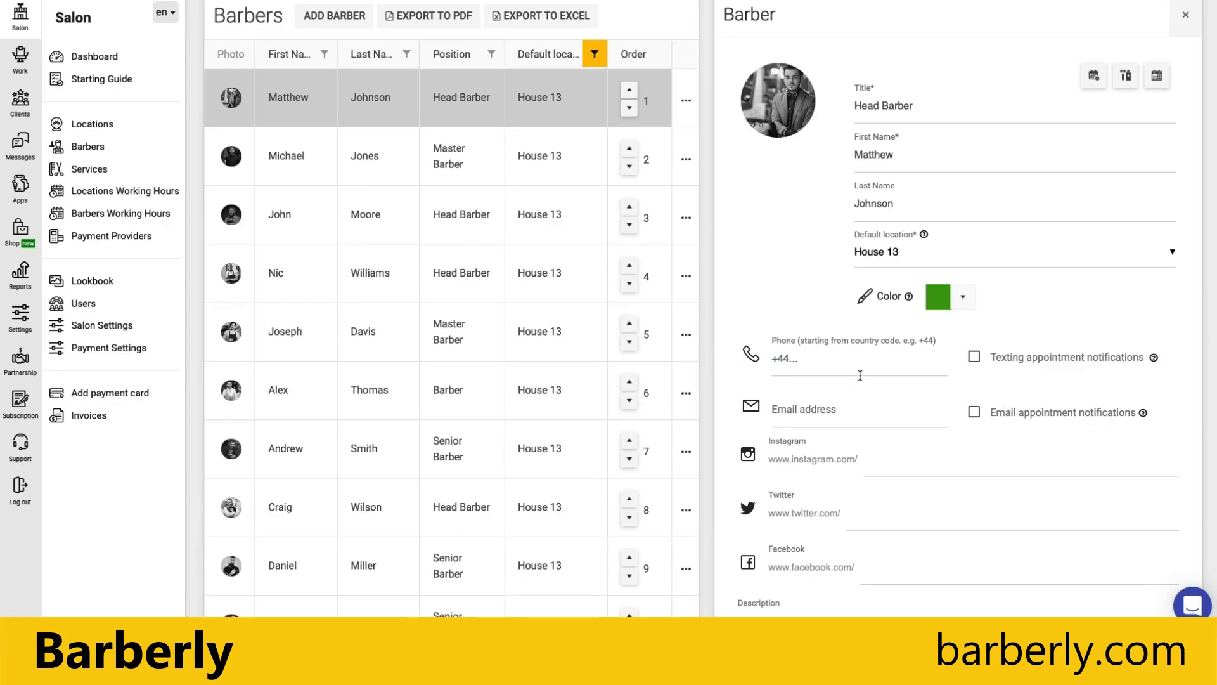
# Enter the barber's phone number, starting with the +44 country code, in the Phone field.
pyautogui.click(784, 369)
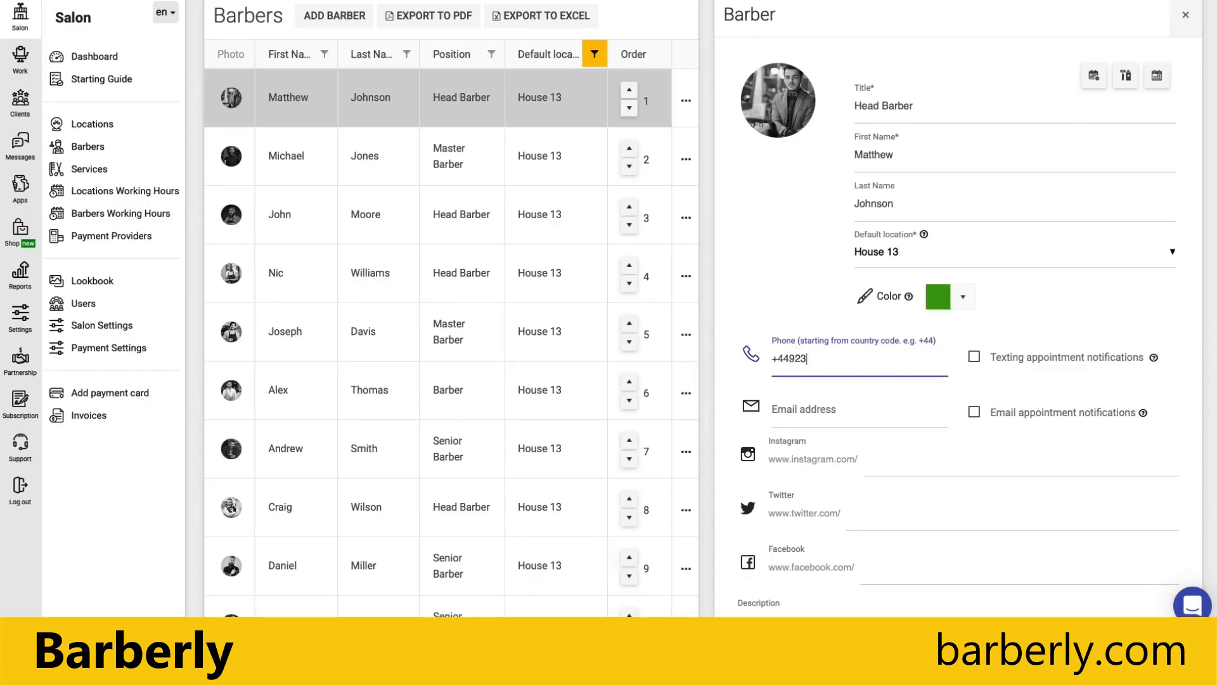